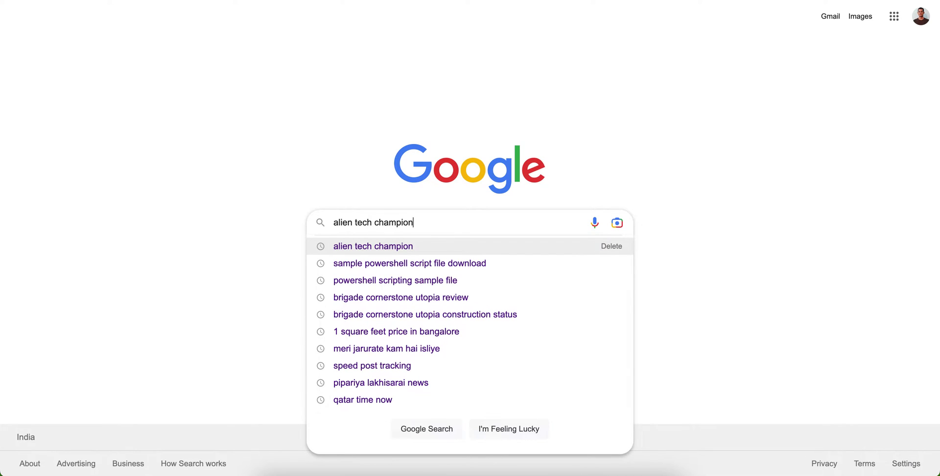
# Search Google for 'alien tech champion' to reach the Alien Tech Champion YouTube channel
pyautogui.press('Return')
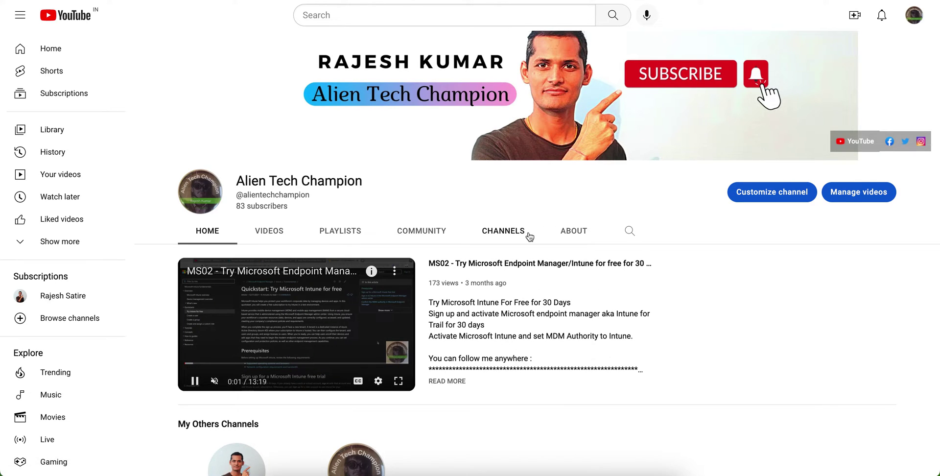
# View the channel's About page, then return to the Endpoint Manager Devices overview
pyautogui.click(573, 229)
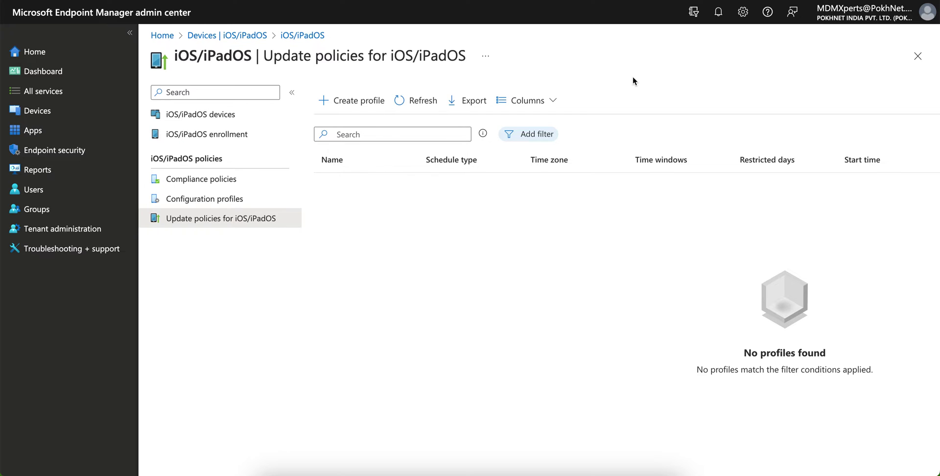
pyautogui.click(98, 110)
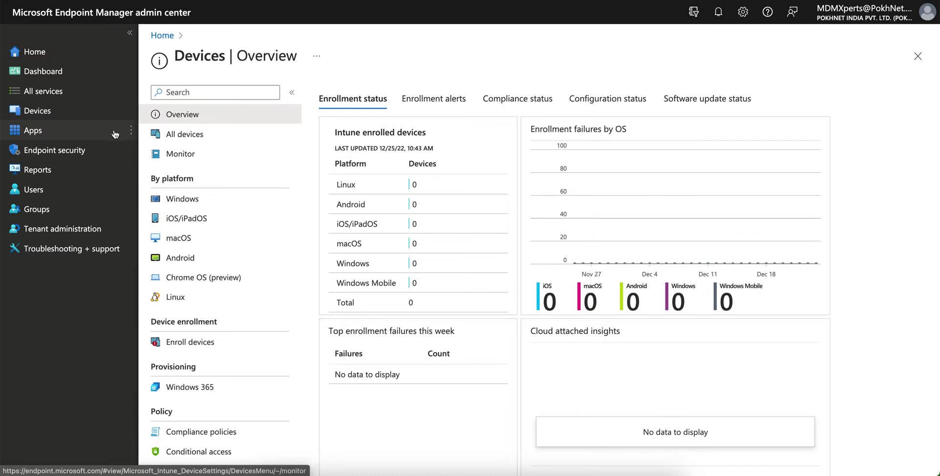
# Open iOS/iPadOS Update policies under Devices and start a new profile
pyautogui.click(220, 218)
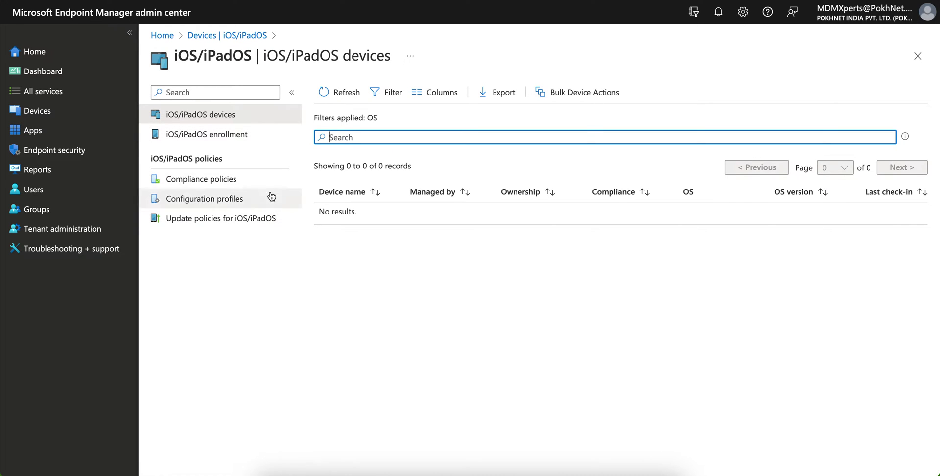
pyautogui.click(270, 219)
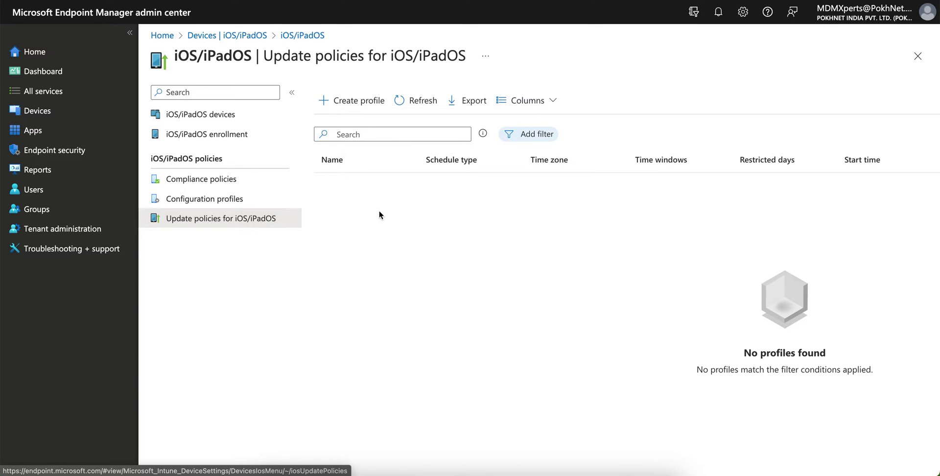
pyautogui.click(378, 109)
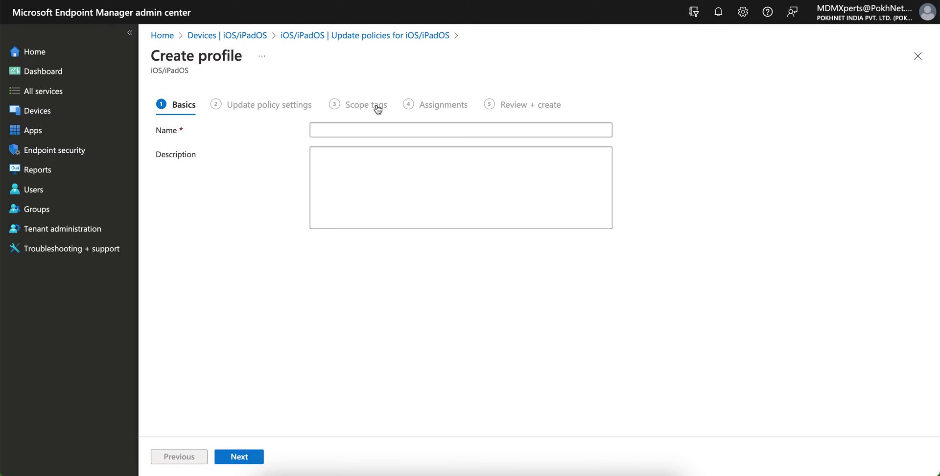
# Enter 'Update Device iOS to 16.2.0' as the profile name and continue past Basics
pyautogui.click(364, 128)
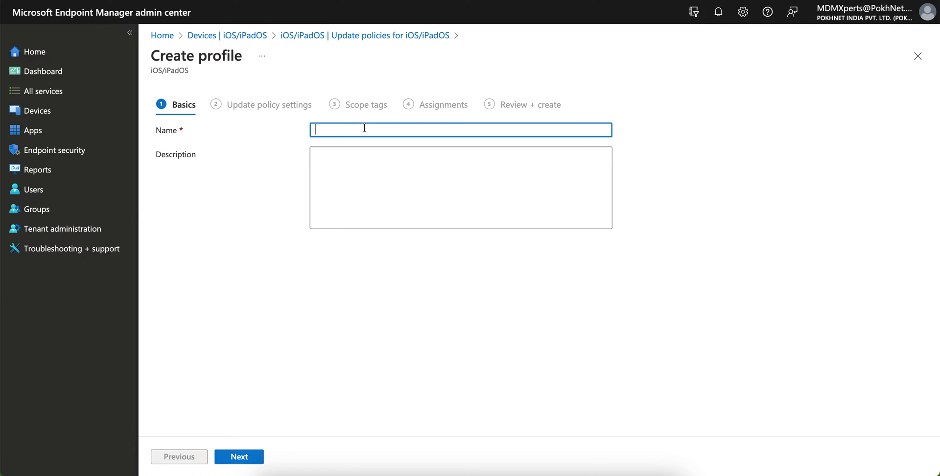
pyautogui.write('Update Device iOS to 16.2.0')
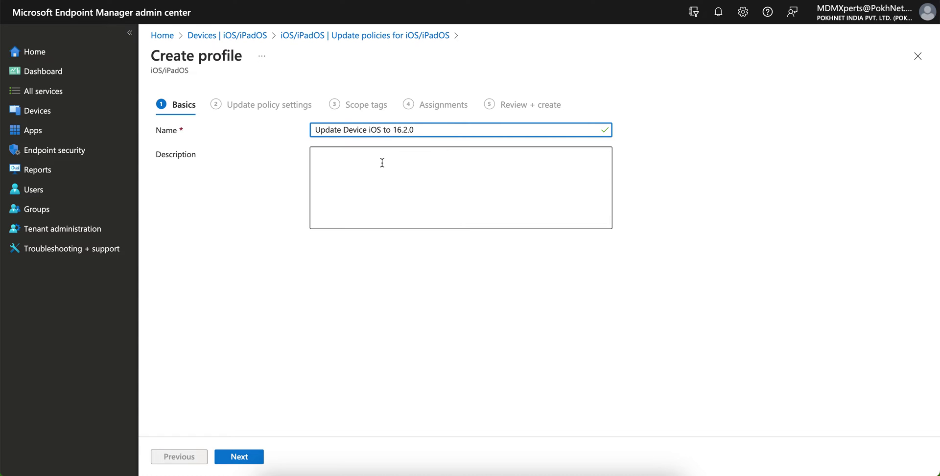
pyautogui.click(382, 164)
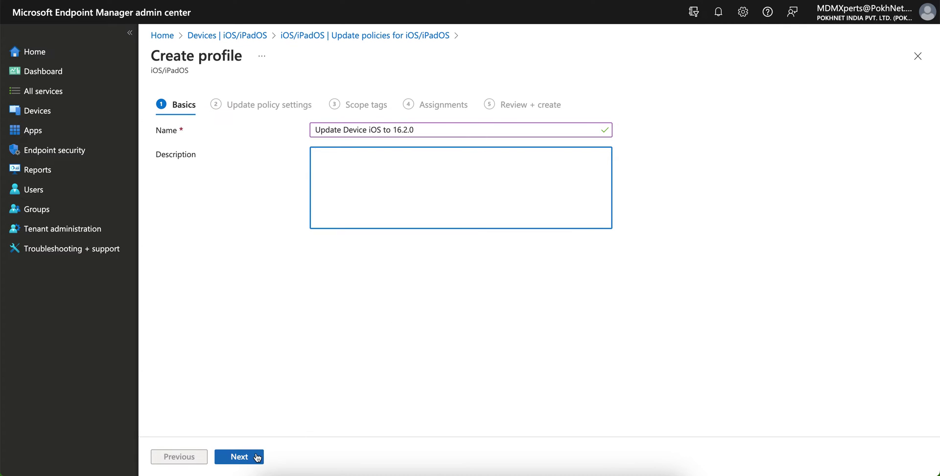
pyautogui.click(257, 457)
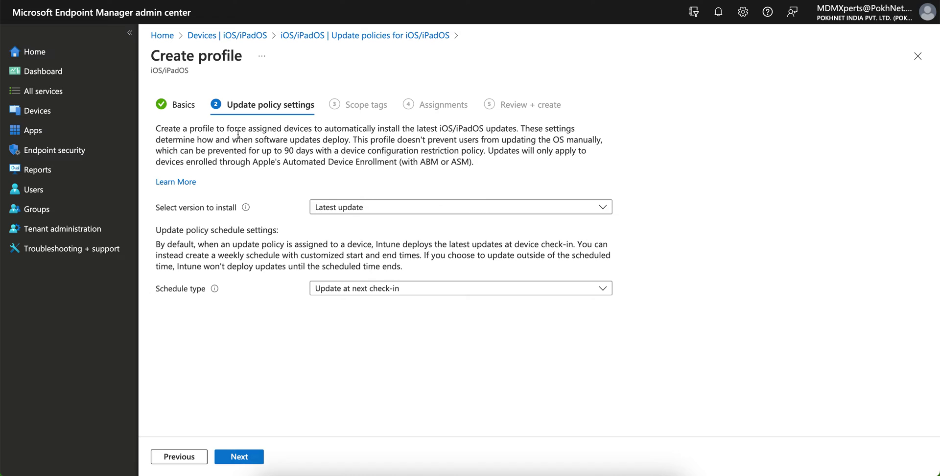
# Highlight the description about forcing updates, manual updates and Automated Device Enrollment
pyautogui.moveTo(182, 128); pyautogui.dragTo(330, 128)
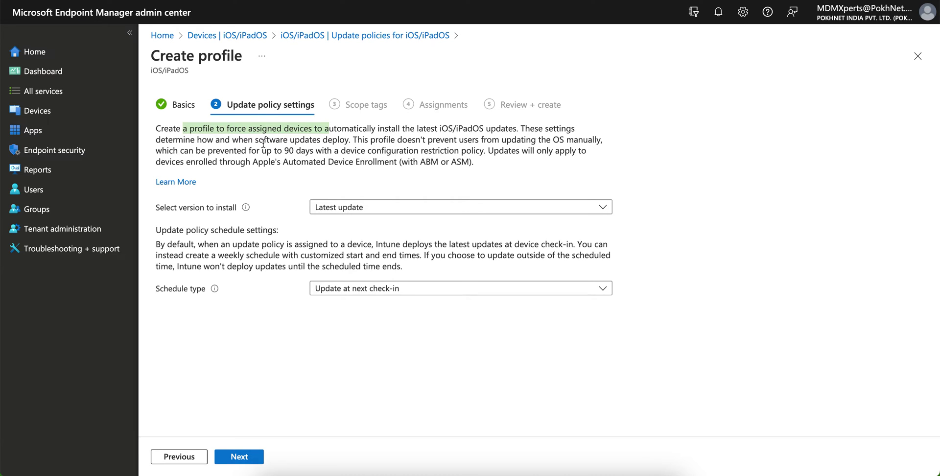
pyautogui.moveTo(255, 139); pyautogui.dragTo(341, 141)
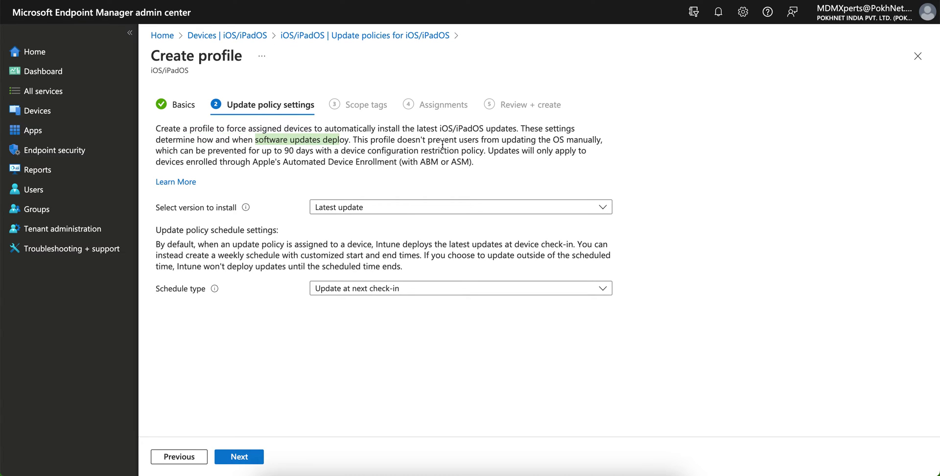
pyautogui.moveTo(604, 140); pyautogui.dragTo(422, 137)
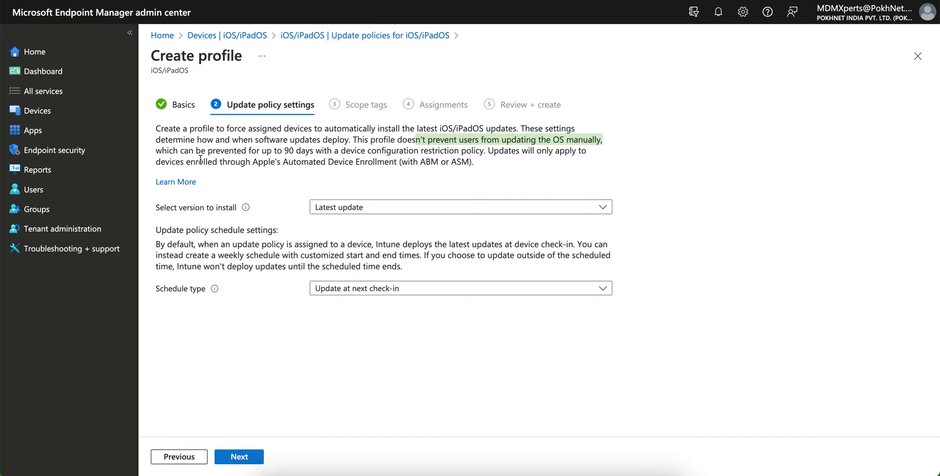
pyautogui.click(161, 151)
pyautogui.moveTo(161, 151); pyautogui.dragTo(260, 150)
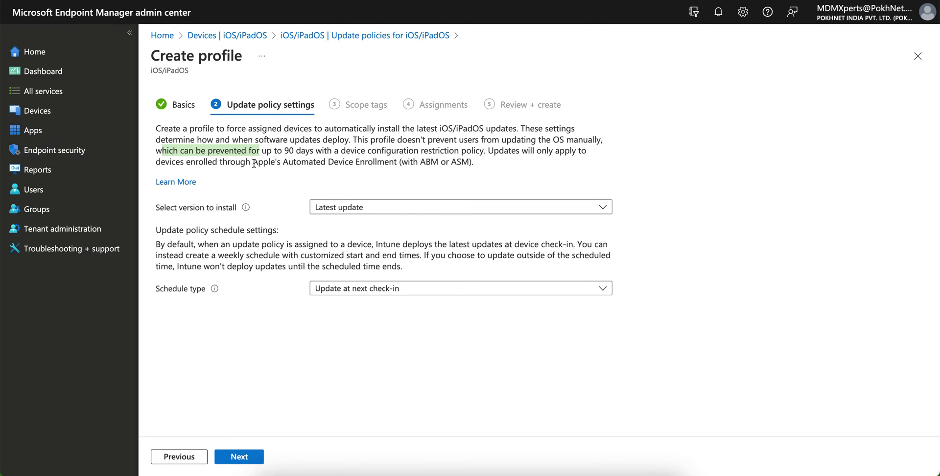
pyautogui.moveTo(253, 161); pyautogui.dragTo(375, 159)
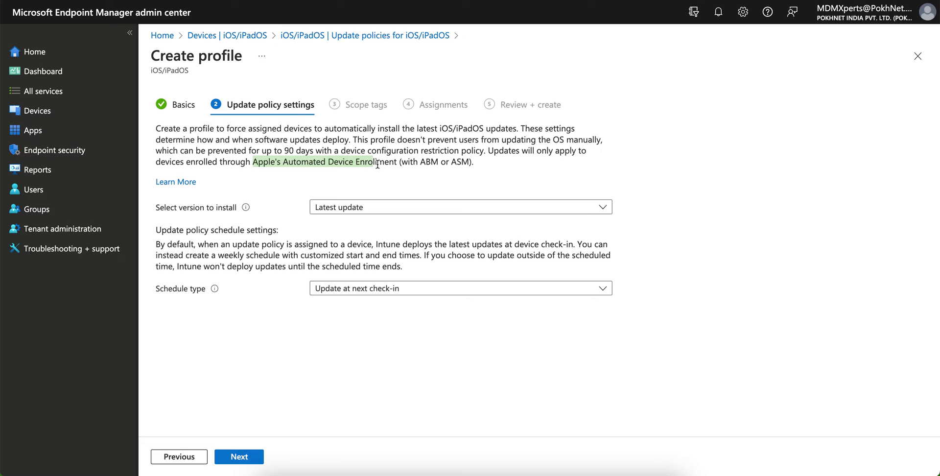
pyautogui.moveTo(473, 161); pyautogui.dragTo(396, 162)
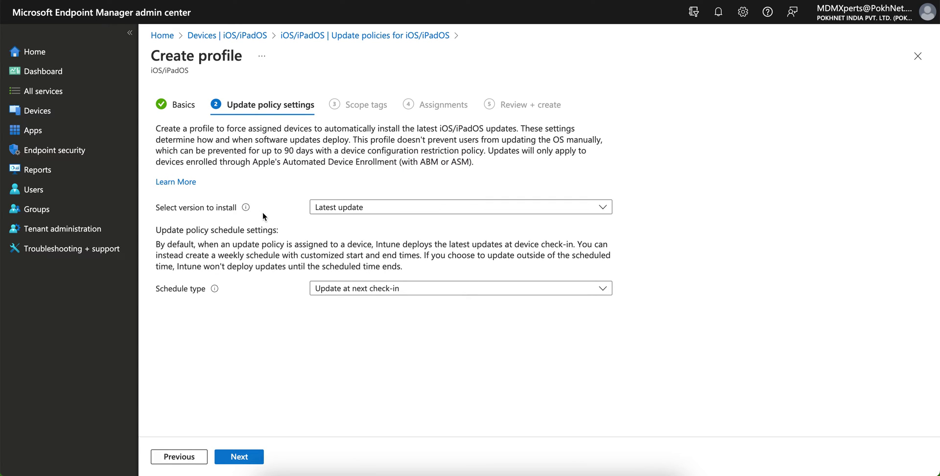
# Re-highlight the Automated Device Enrollment note and open the version-to-install list
pyautogui.moveTo(246, 207)
pyautogui.moveTo(488, 150); pyautogui.dragTo(553, 150)
pyautogui.moveTo(222, 162); pyautogui.dragTo(361, 162)
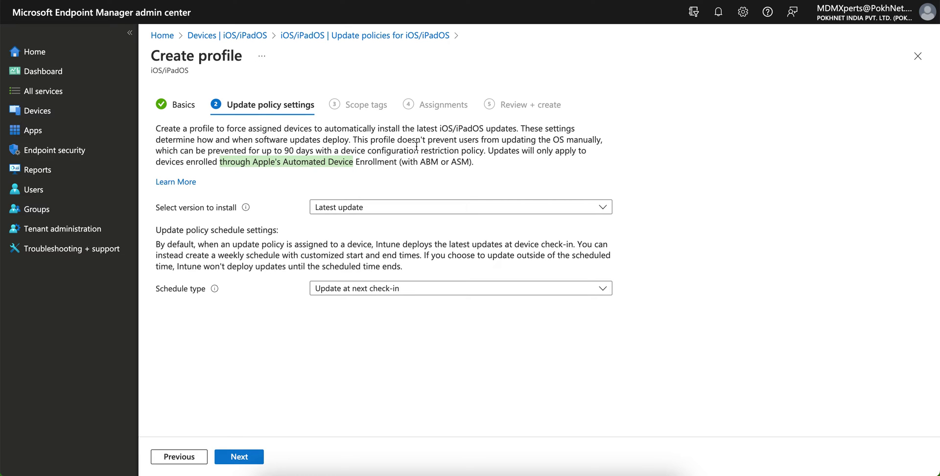
pyautogui.moveTo(244, 214)
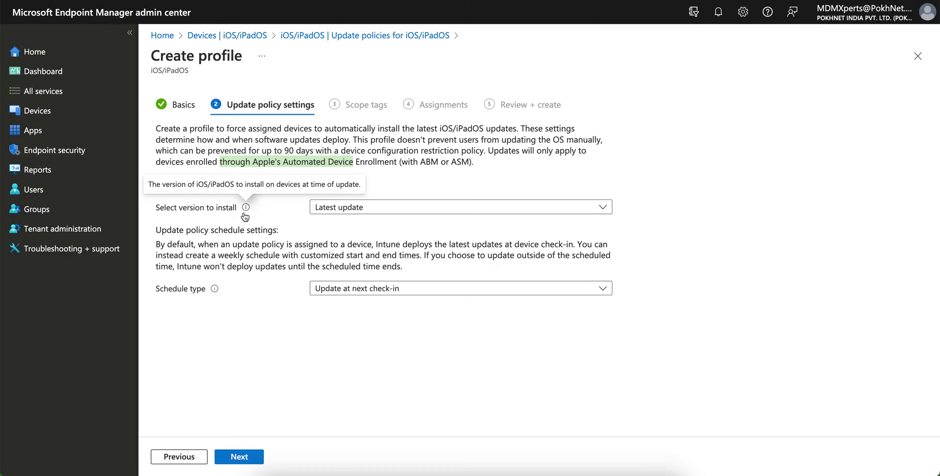
pyautogui.click(387, 208)
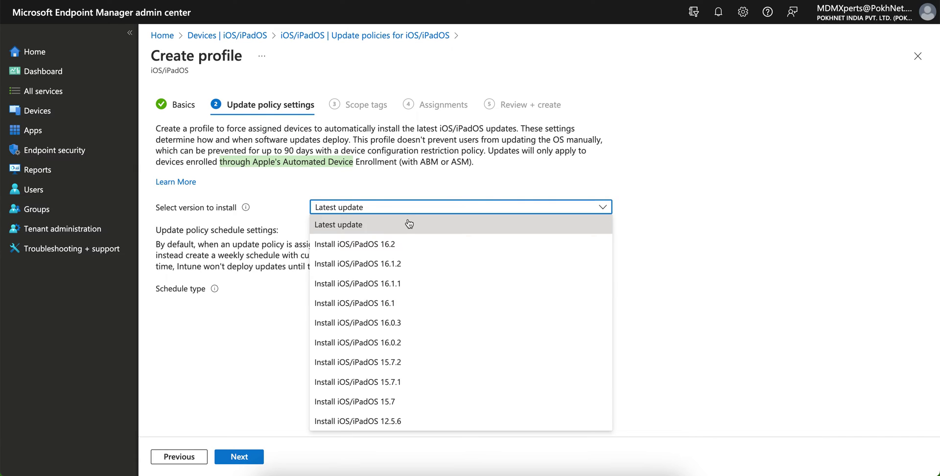
# Select 'Install iOS/iPadOS 16.2' as the version and review the earlier-version warning
pyautogui.click(428, 243)
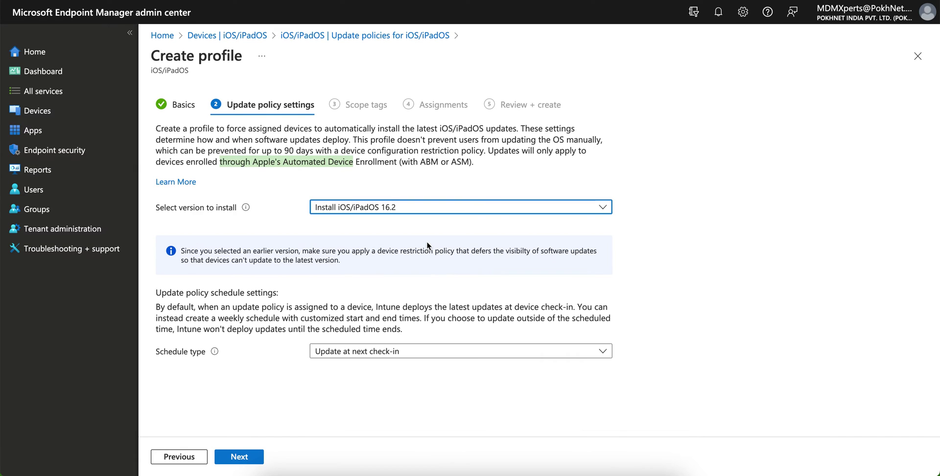
pyautogui.click(407, 207)
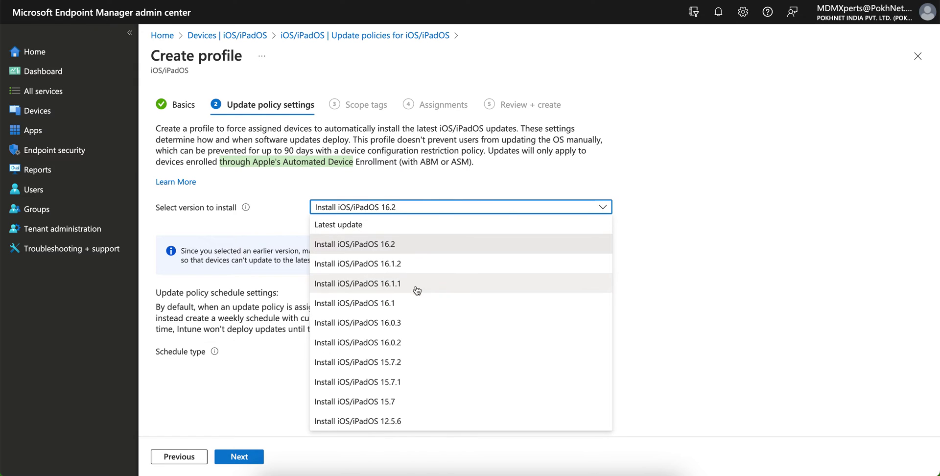
pyautogui.click(425, 245)
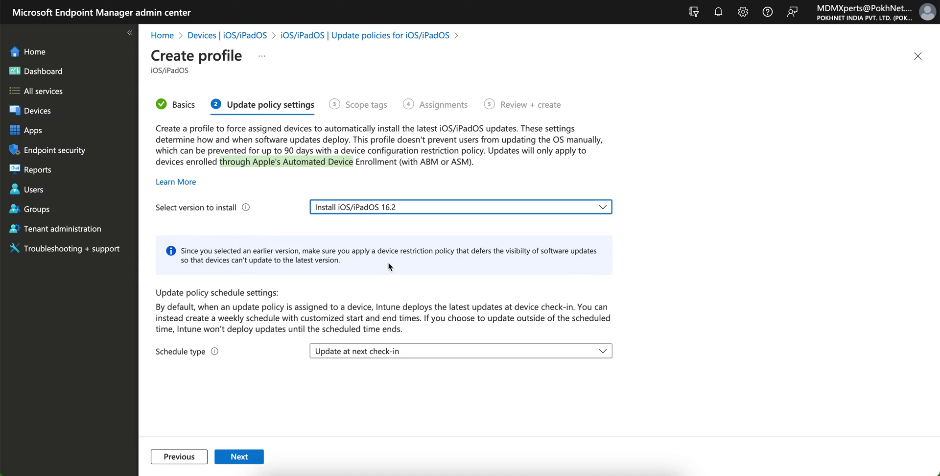
pyautogui.moveTo(231, 261); pyautogui.dragTo(368, 263)
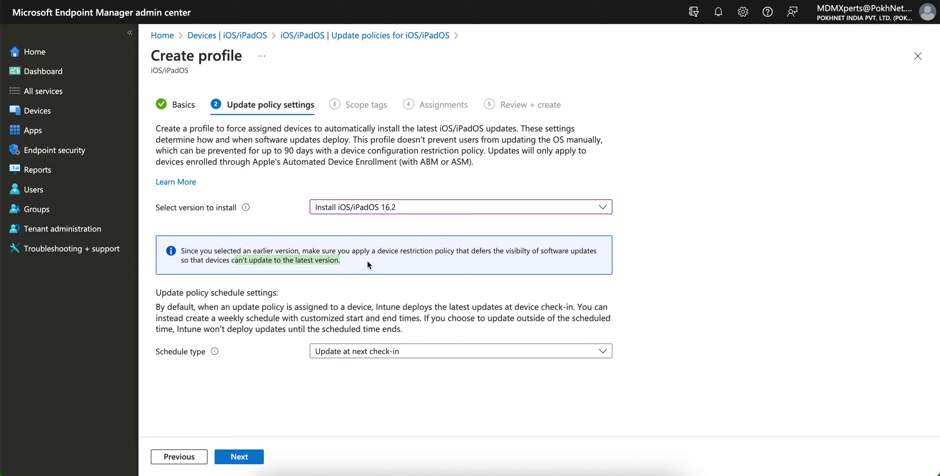
pyautogui.click(368, 261)
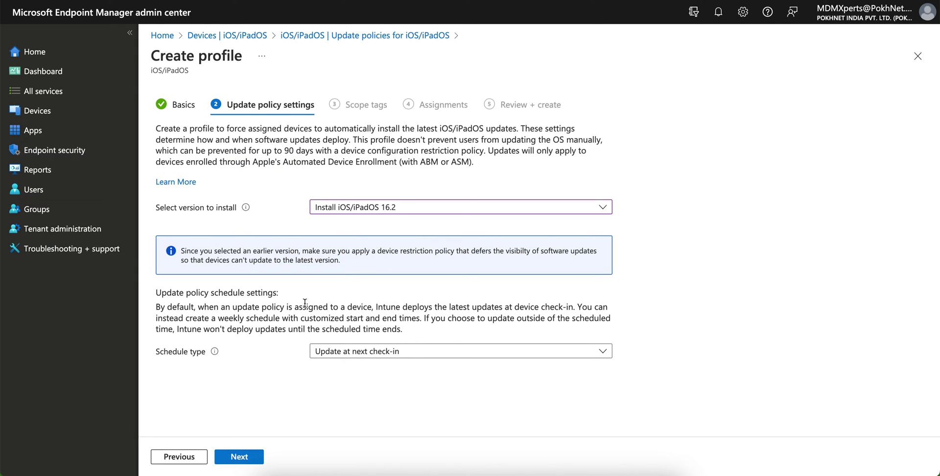
# Try the scheduled-time schedule types, then settle on 'Update at next check-in'
pyautogui.click(419, 352)
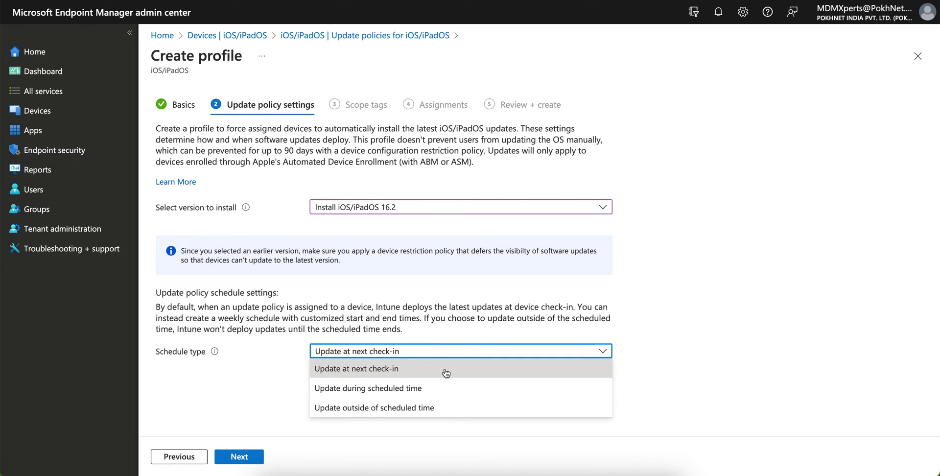
pyautogui.click(446, 388)
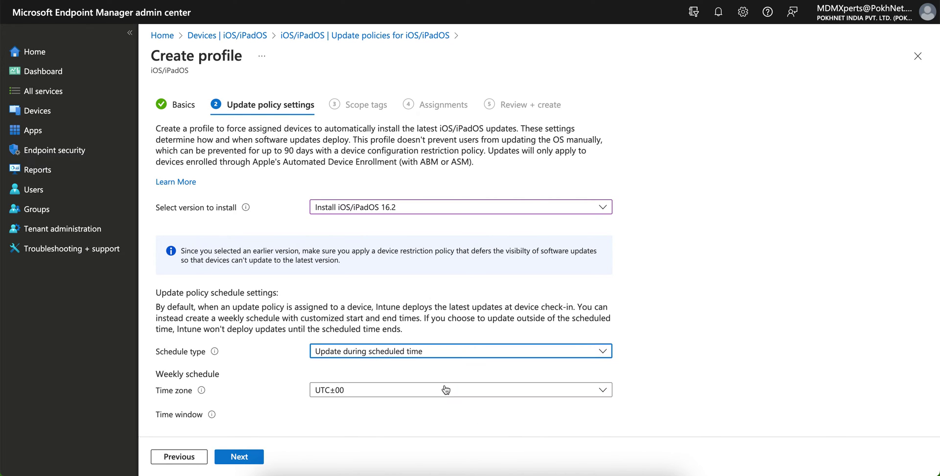
pyautogui.scroll(-1, 443, 322)
pyautogui.click(443, 319)
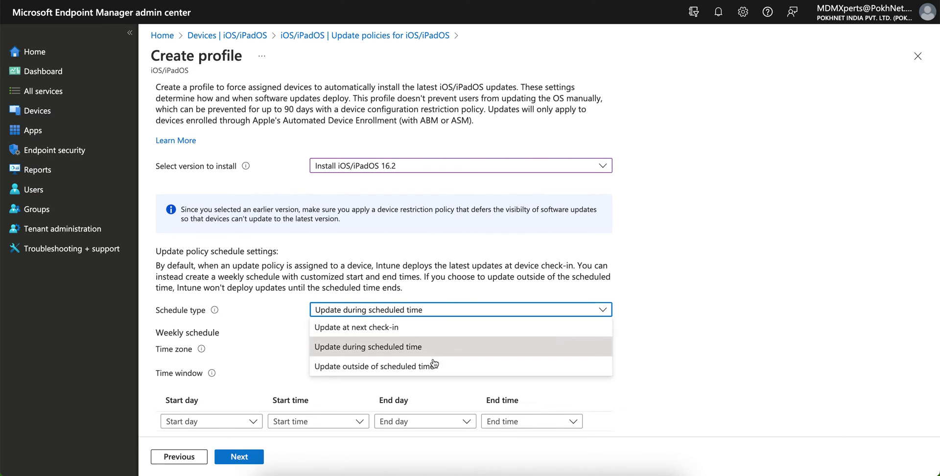
pyautogui.click(433, 364)
pyautogui.click(439, 309)
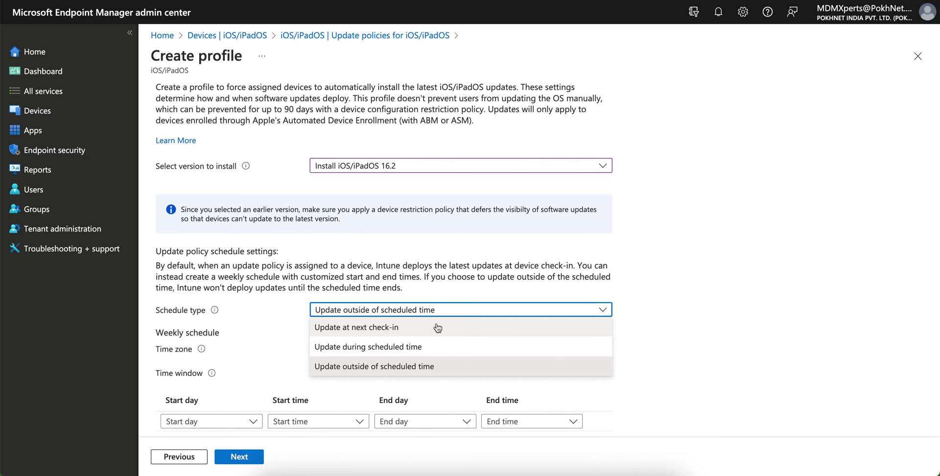
pyautogui.click(438, 327)
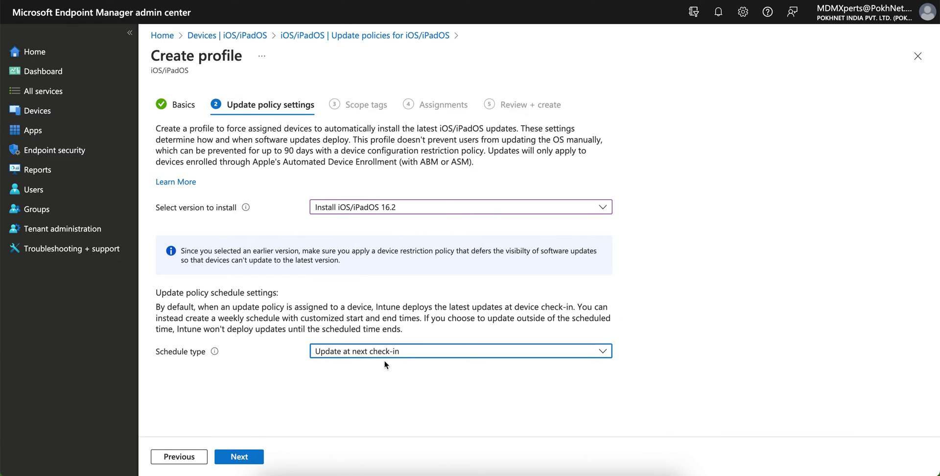
pyautogui.click(254, 460)
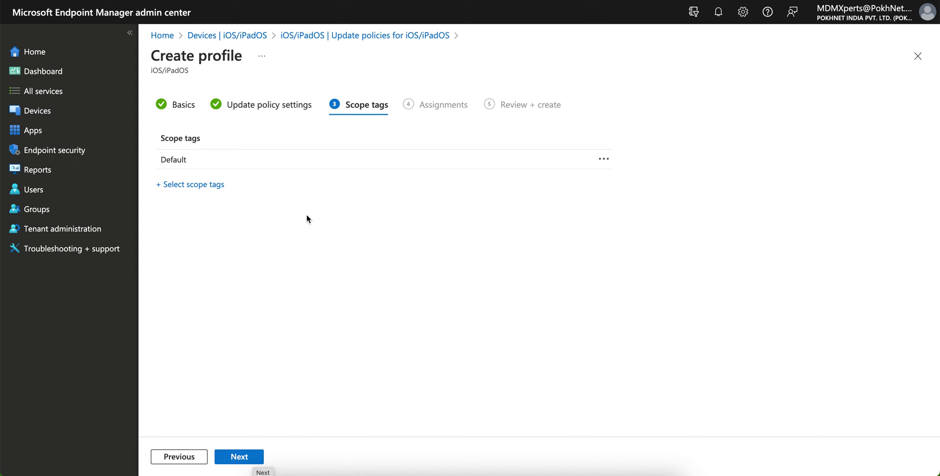
# Keep the Default scope tag and include All devices in the assignment
pyautogui.click(243, 457)
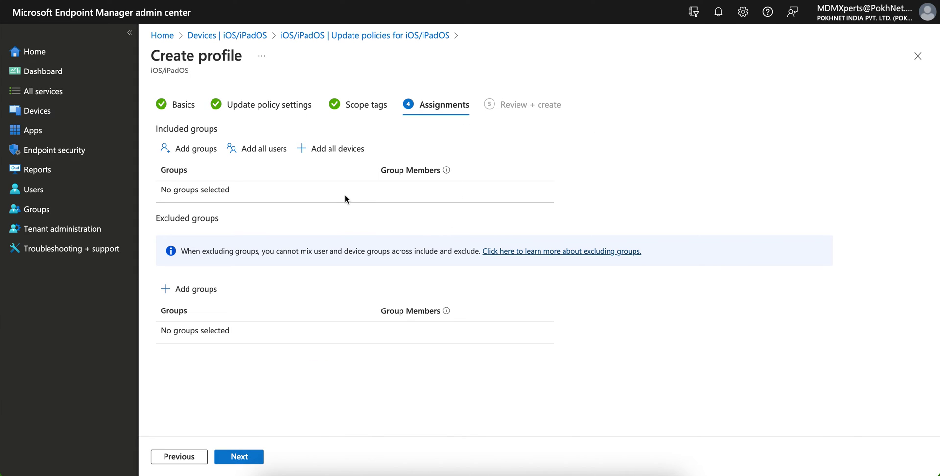
pyautogui.click(214, 153)
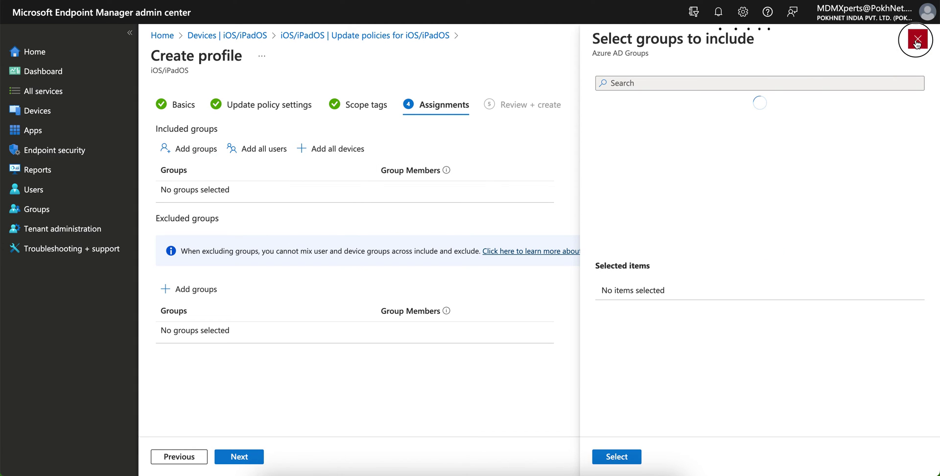
pyautogui.click(917, 43)
pyautogui.click(323, 149)
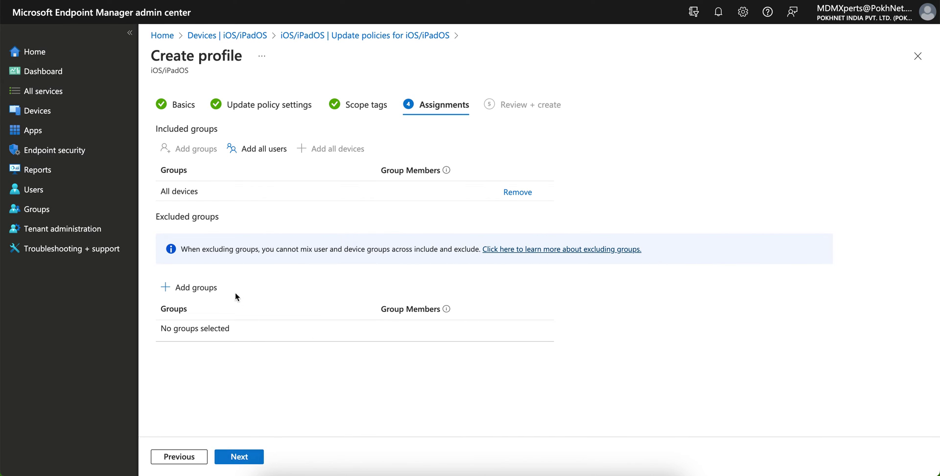
pyautogui.click(248, 458)
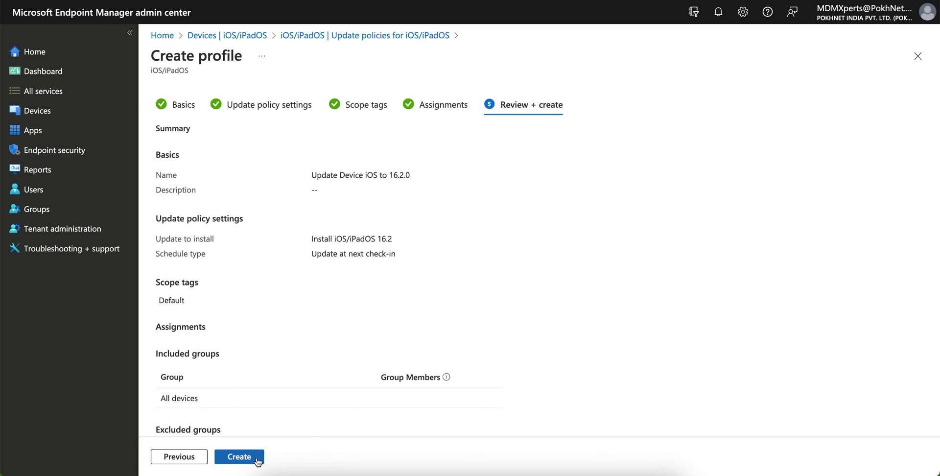
# Create the 'Update Device iOS to 16.2.0' policy from the Review + create summary
pyautogui.click(254, 457)
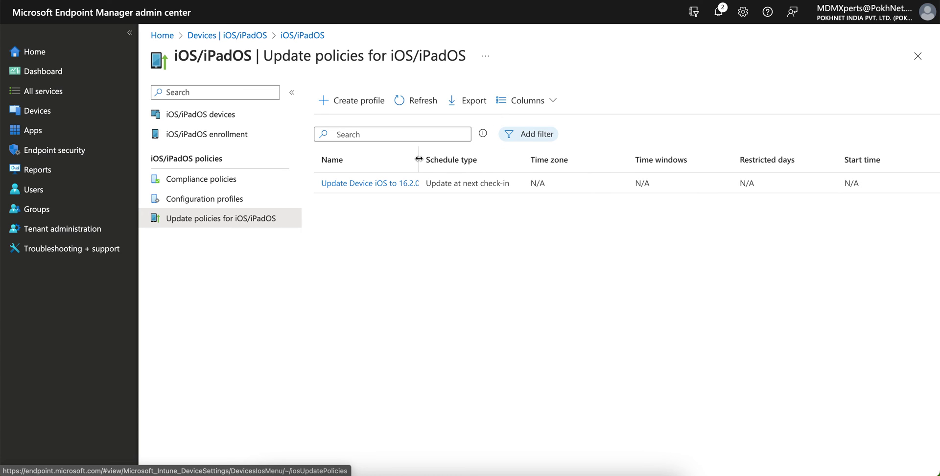
pyautogui.moveTo(418, 159); pyautogui.dragTo(451, 161)
pyautogui.click(423, 101)
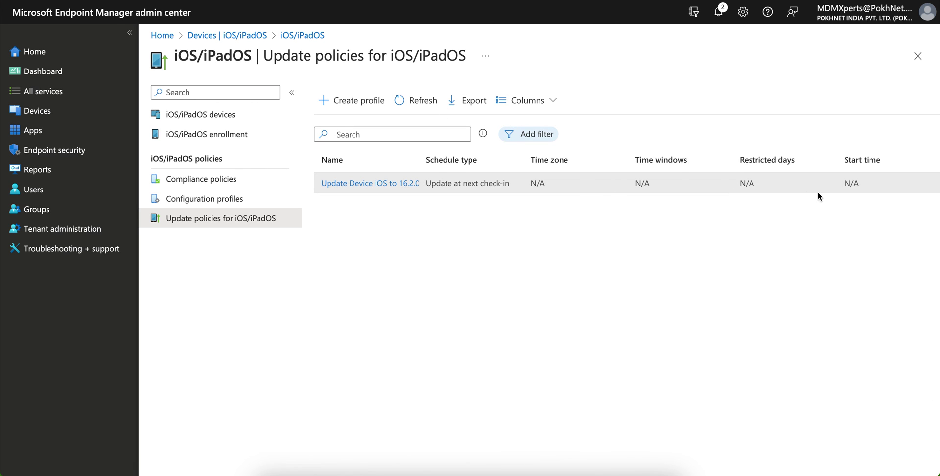